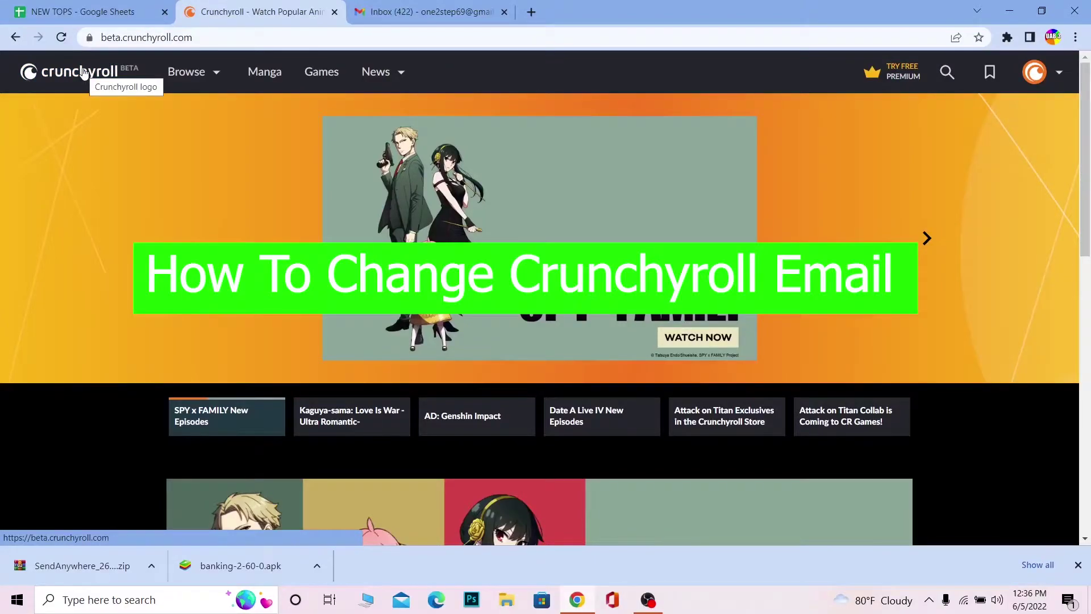
scroll(200, 237, "down", 3)
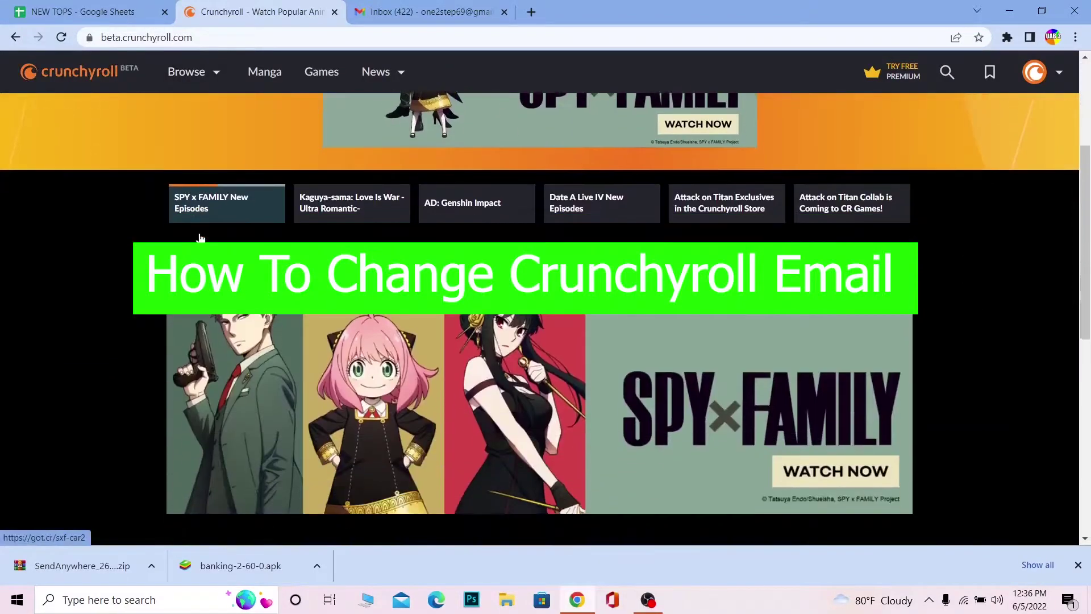
scroll(200, 237, "up", 3)
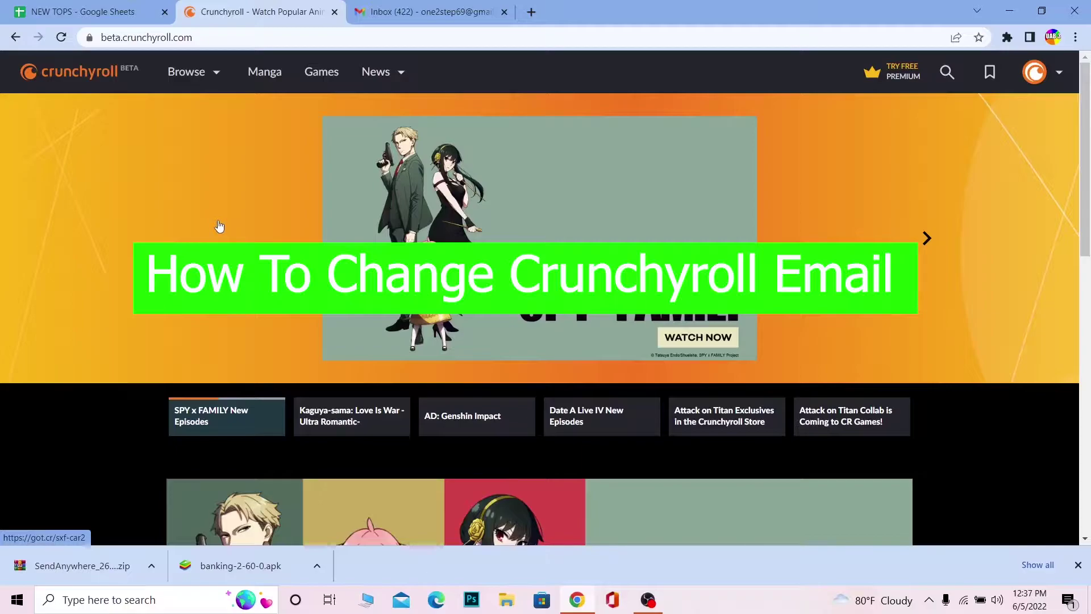
scroll(219, 226, "down", 1)
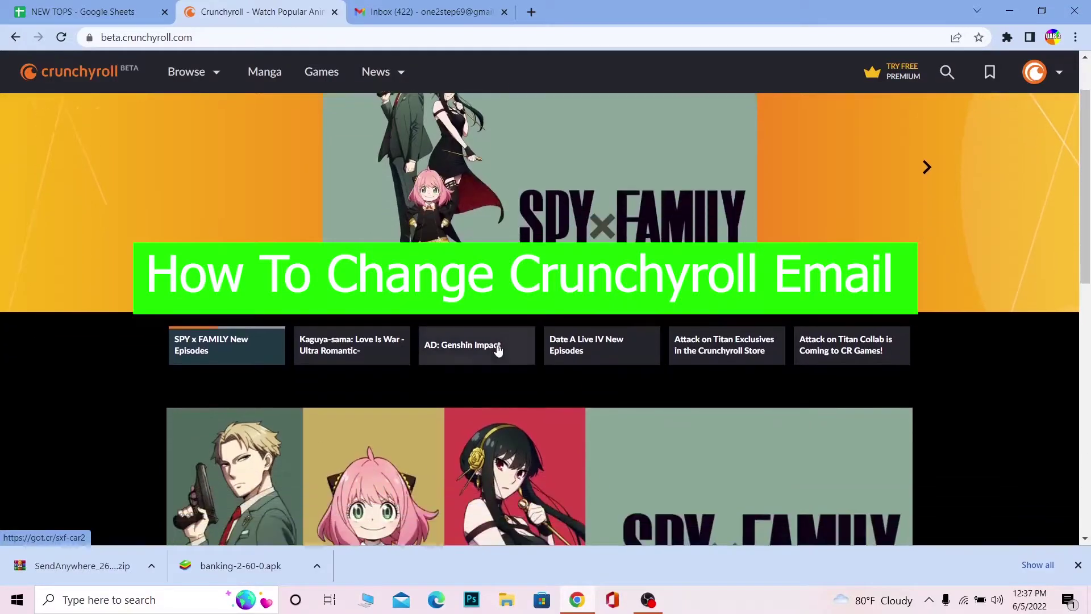
Switch the home-page banner to Genshin Impact, then to the Date A Live IV feature.
left_click(522, 346)
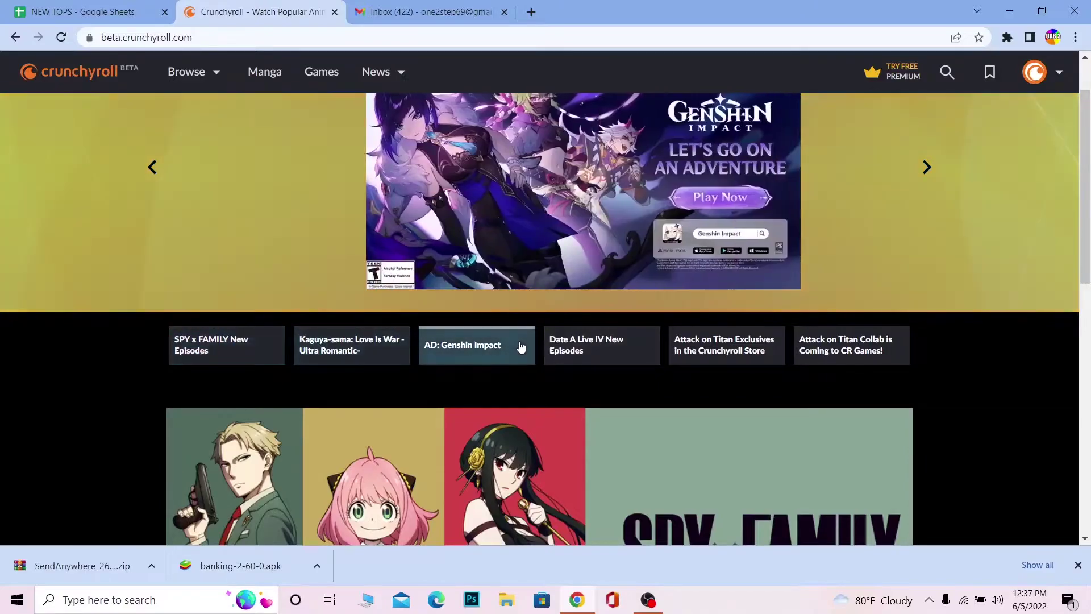
scroll(531, 373, "up", 1)
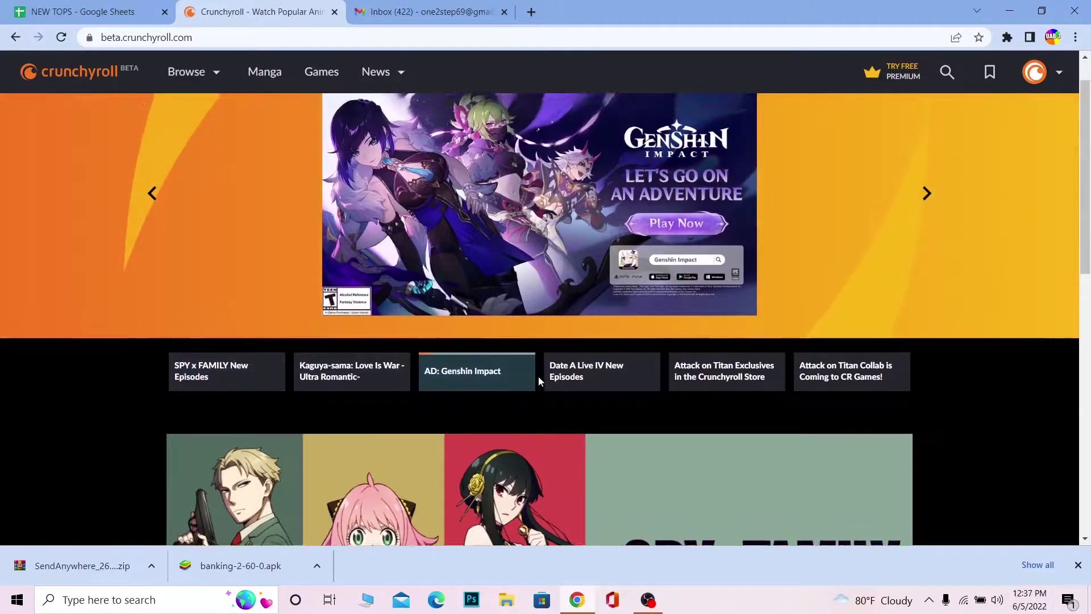
left_click(597, 409)
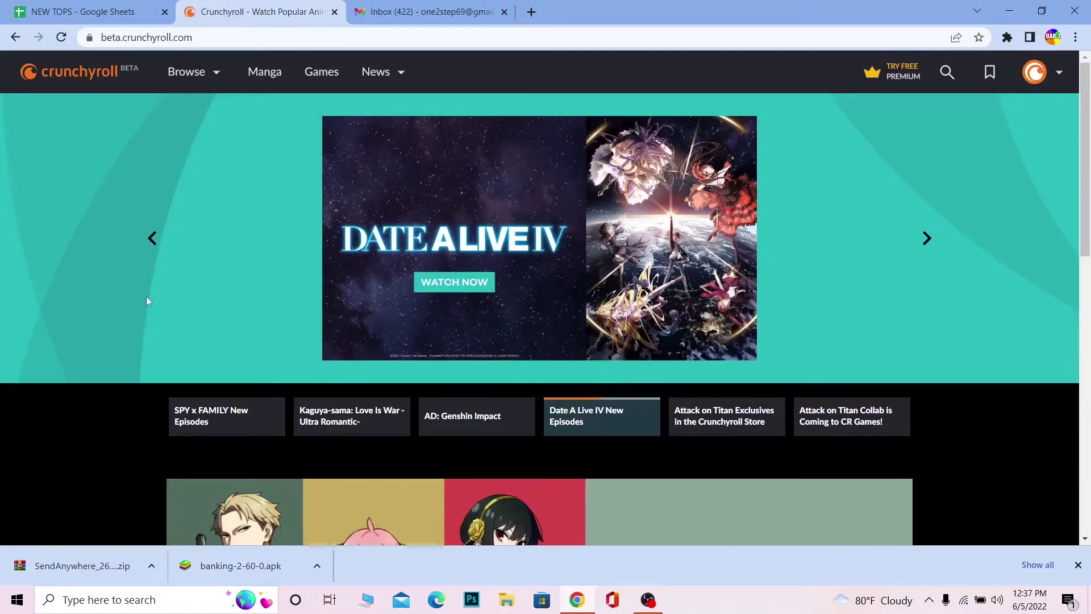
Open a new Chrome tab and load crunchyroll.com from the 'cr' address suggestion.
left_click(531, 11)
type("cr")
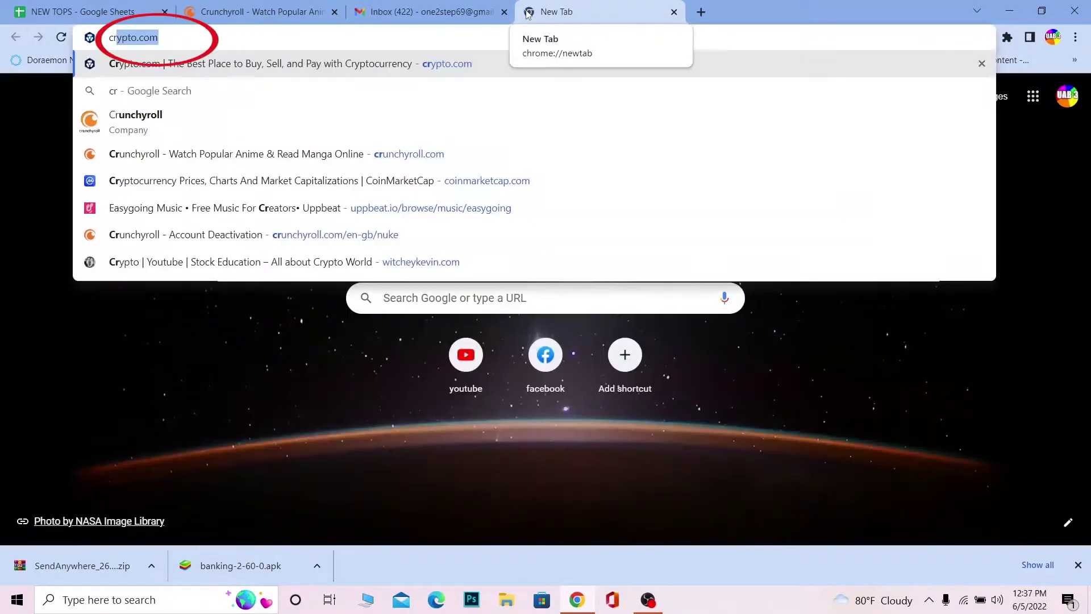
key("Return")
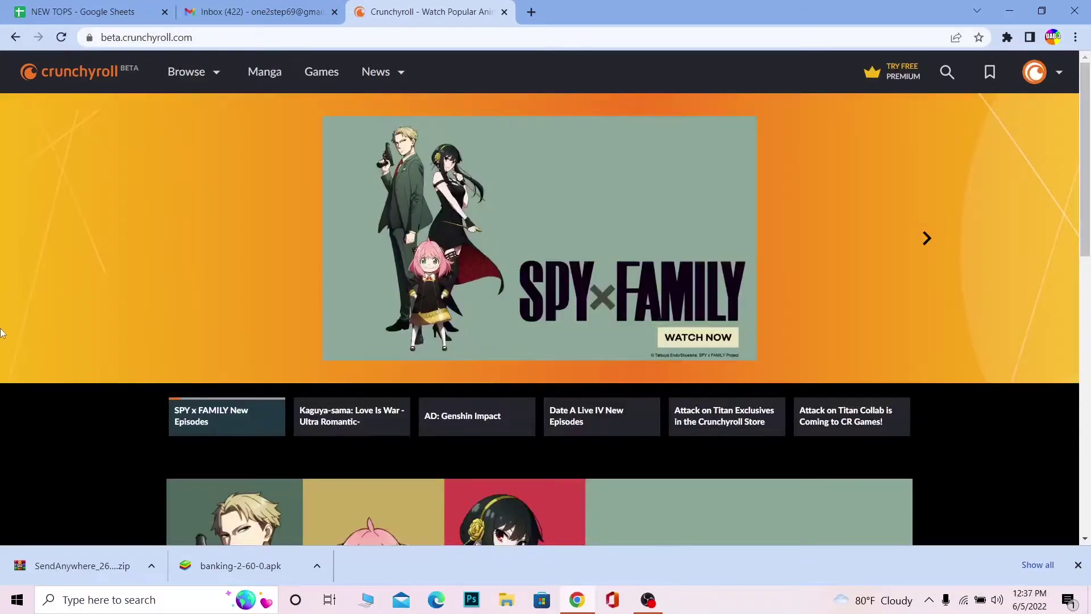
scroll(545, 307, "down", 10)
scroll(4, 329, "up", 5)
scroll(4, 330, "up", 5)
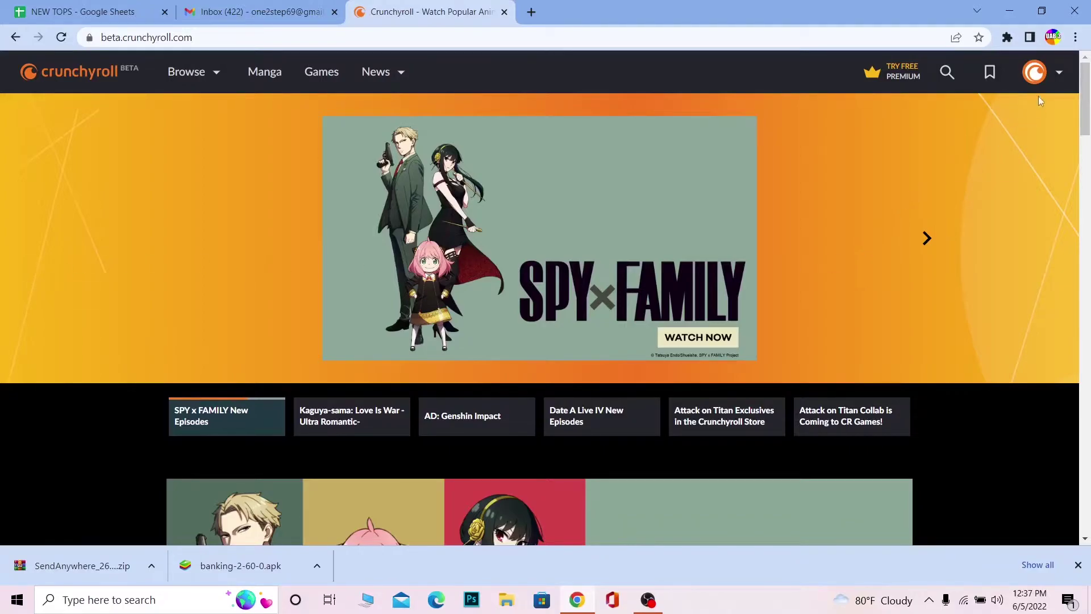
Go to My Account through the profile avatar menu.
left_click(1035, 72)
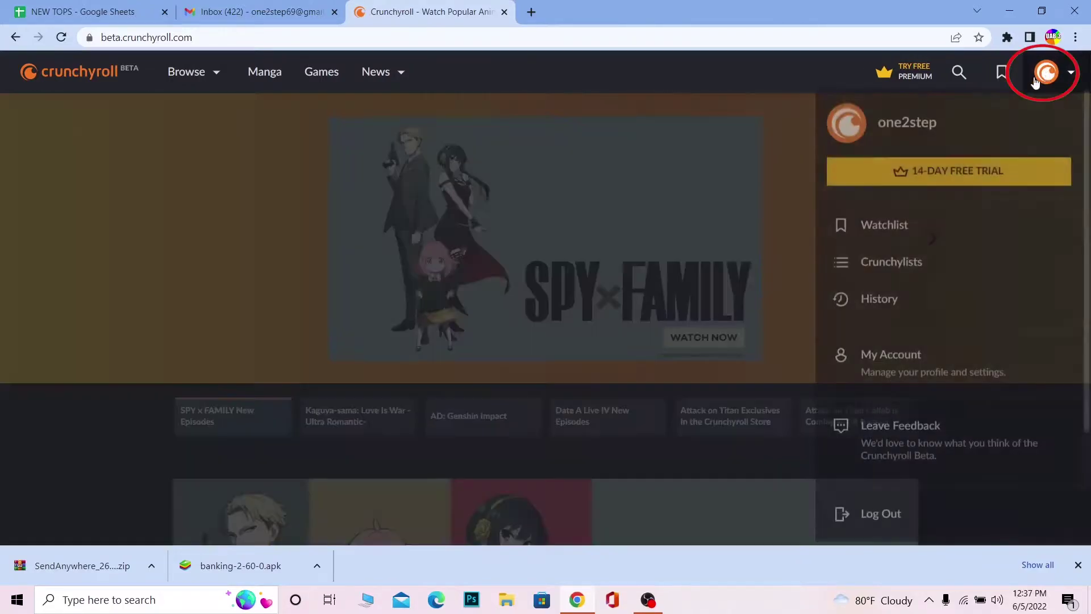
left_click(892, 362)
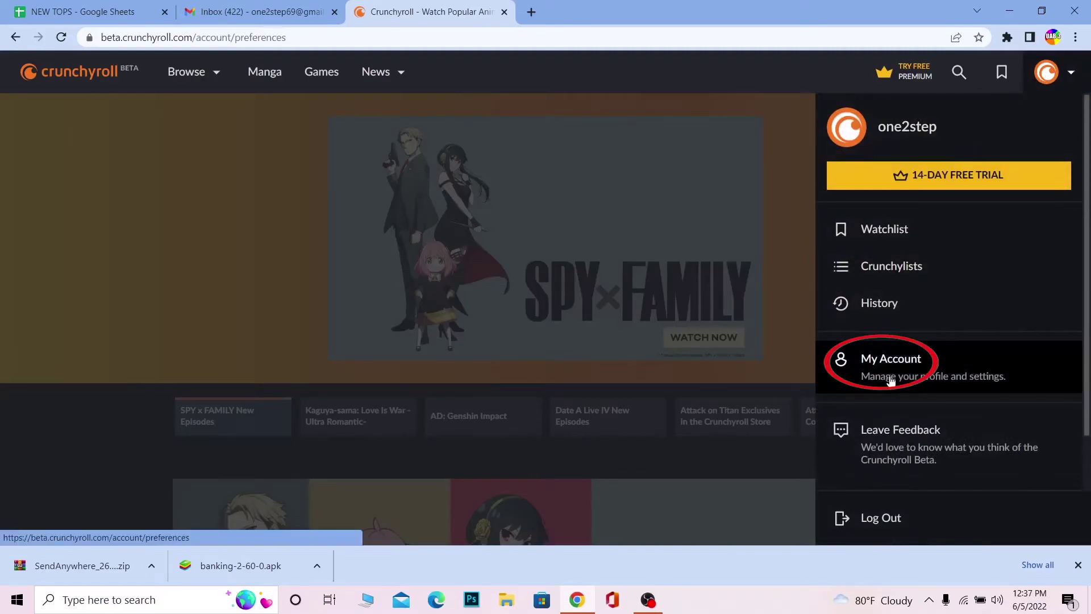
scroll(766, 373, "down", 2)
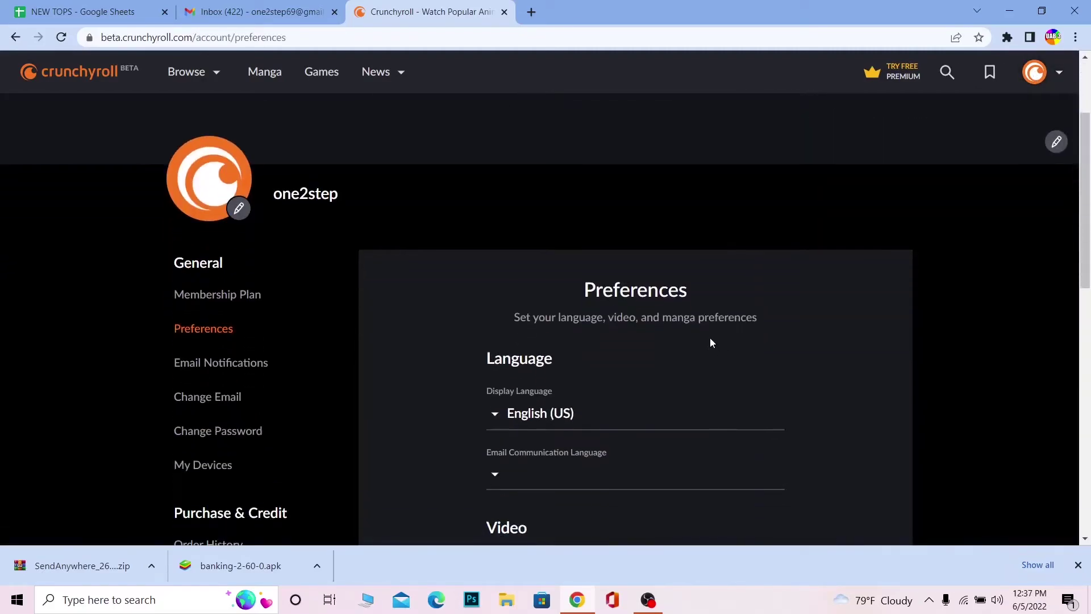
Open Change Email, then enter the new email address and the current password.
left_click(252, 396)
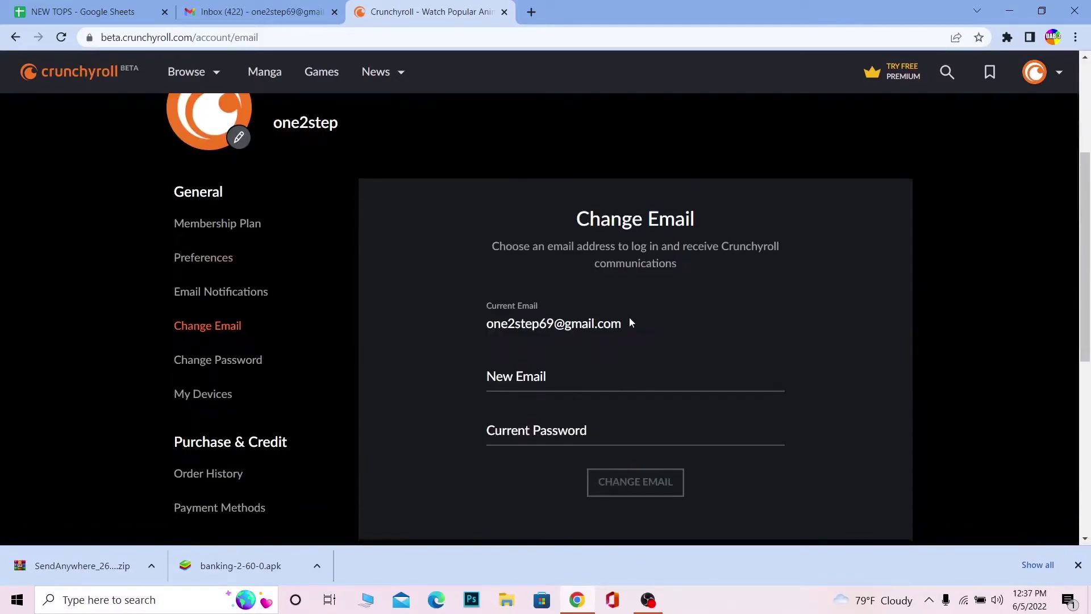
left_click_drag(627, 323, 486, 323)
left_click(622, 377)
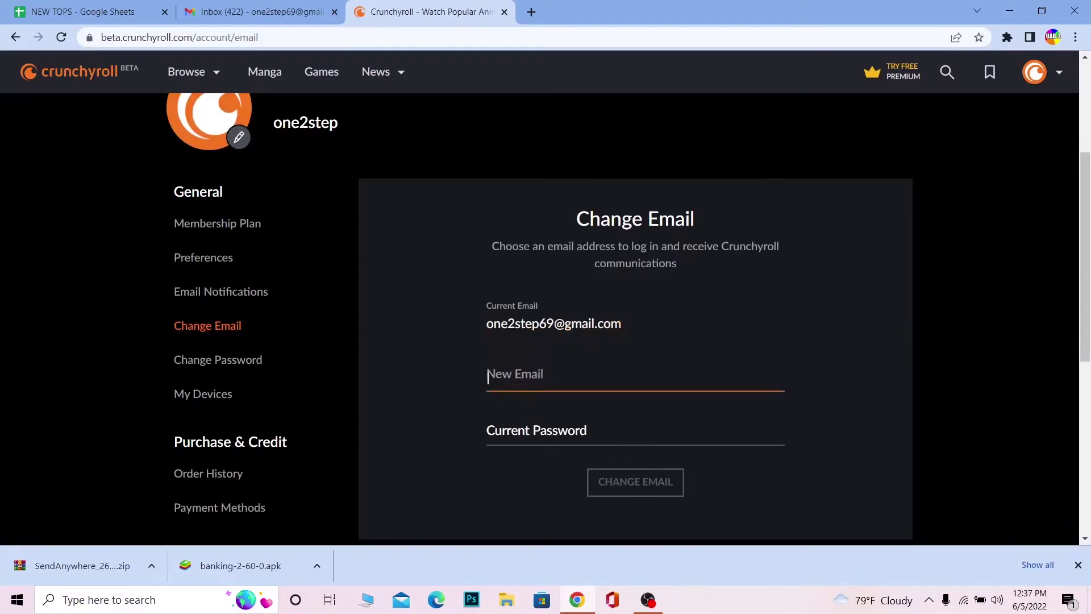
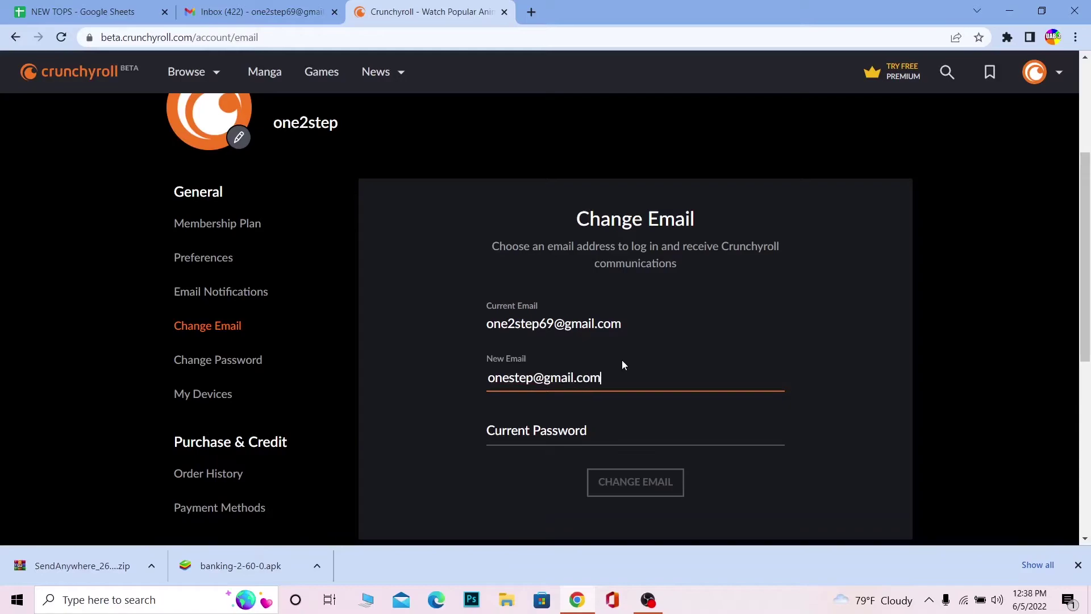
left_click(691, 414)
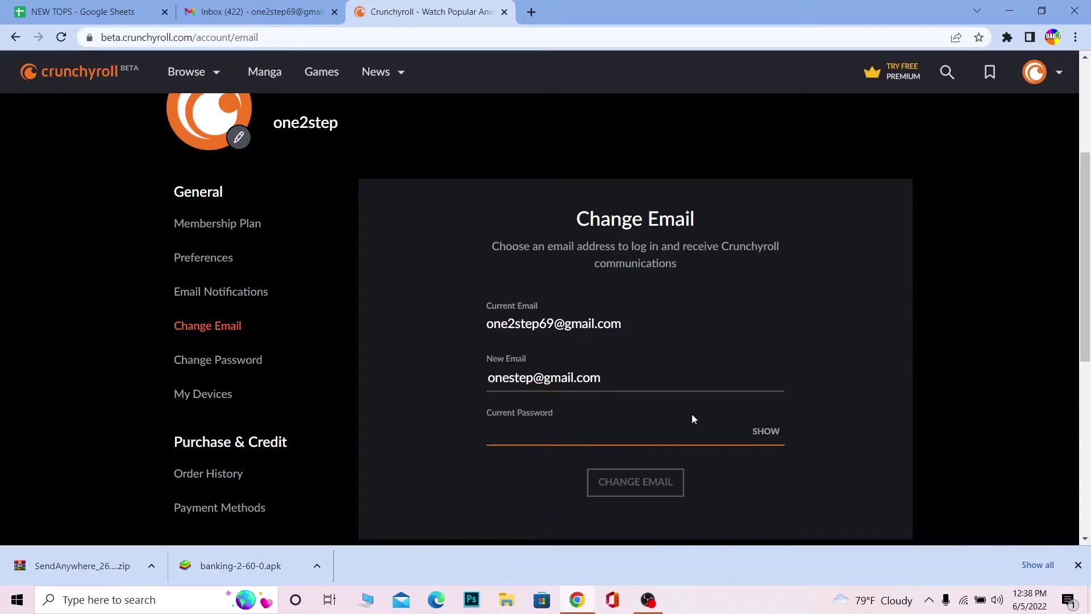
type("••••••••")
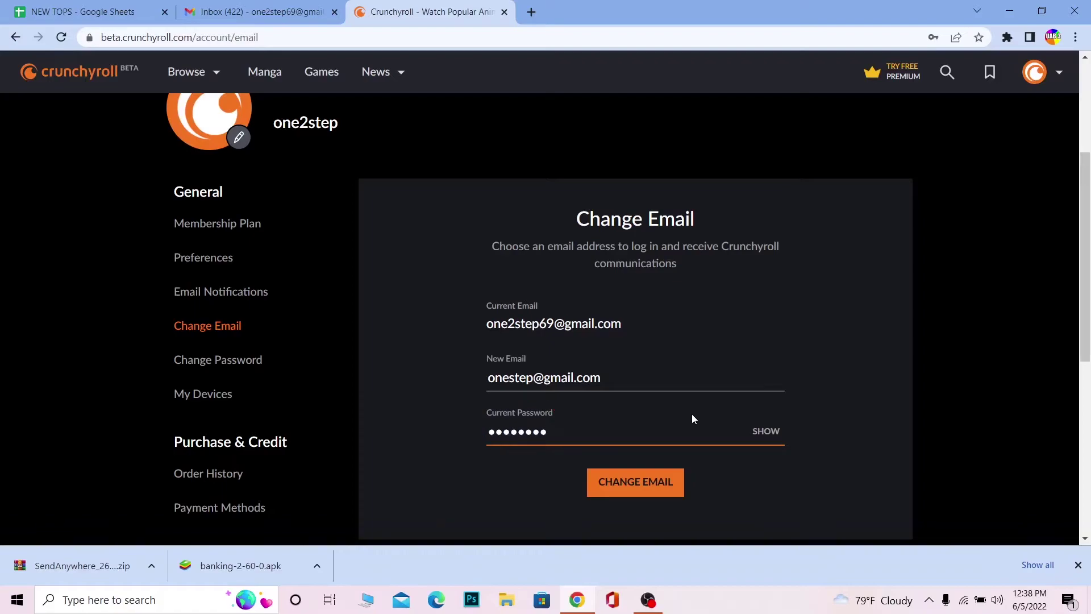
left_click(666, 487)
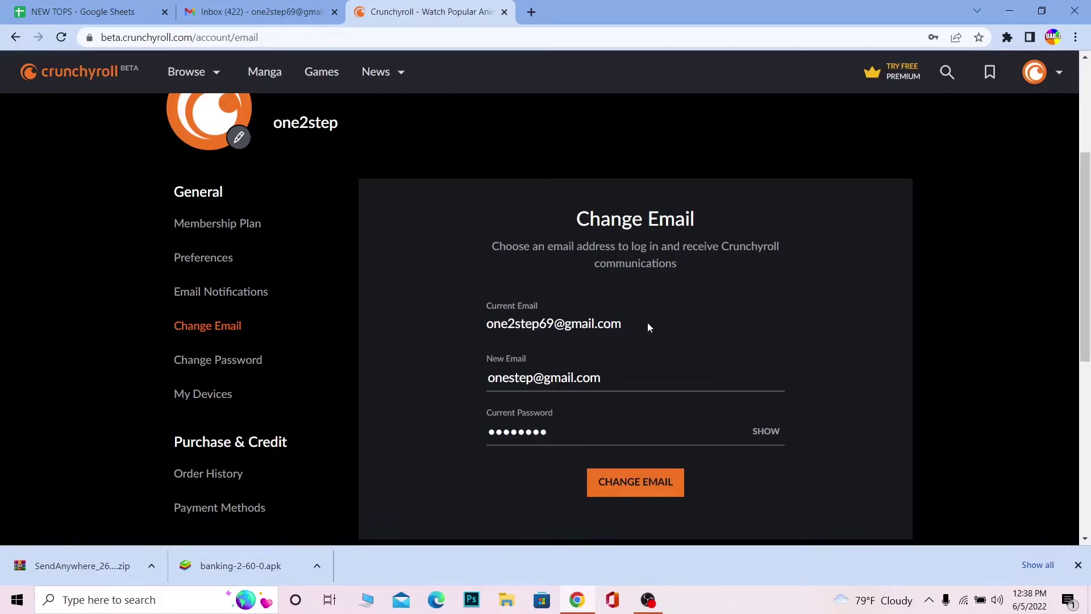
Recheck the New Email field, glance at the email inbox tab, and return to Crunchyroll.
left_click_drag(646, 322, 417, 338)
left_click(637, 374)
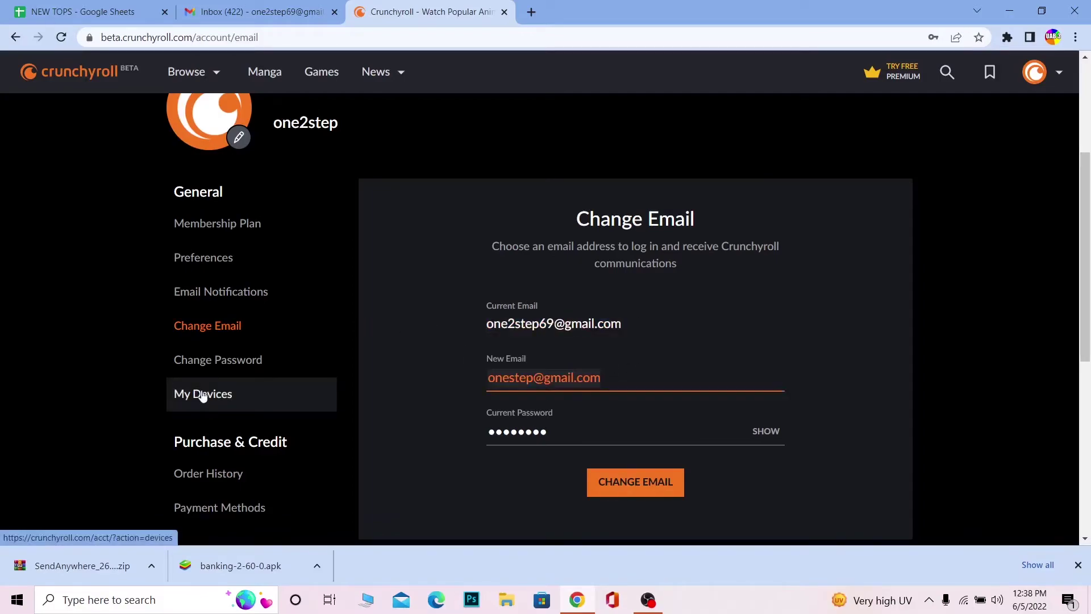
left_click(6, 362)
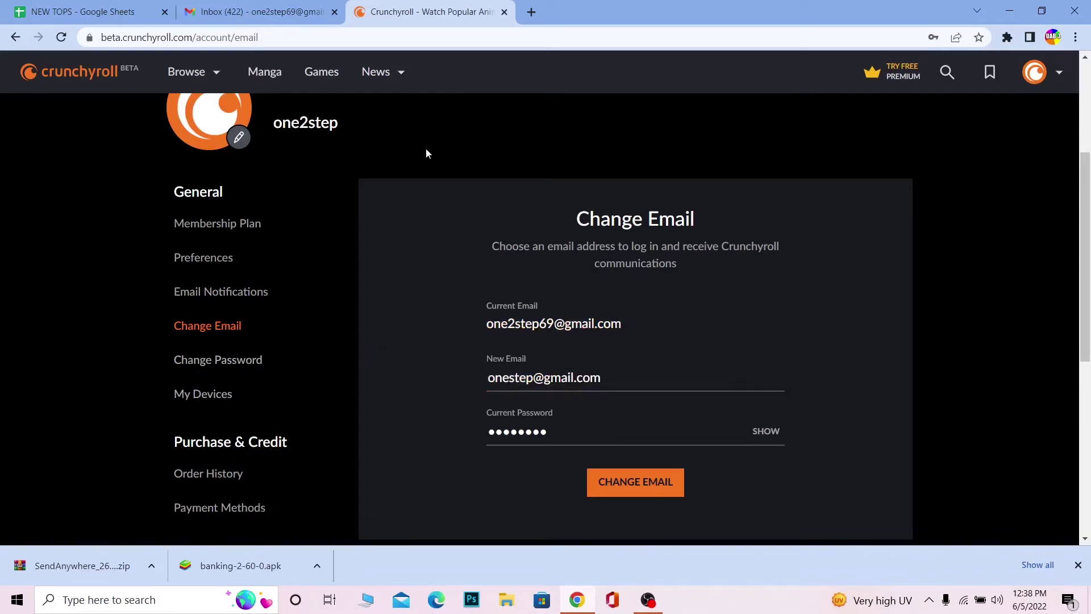
left_click(301, 12)
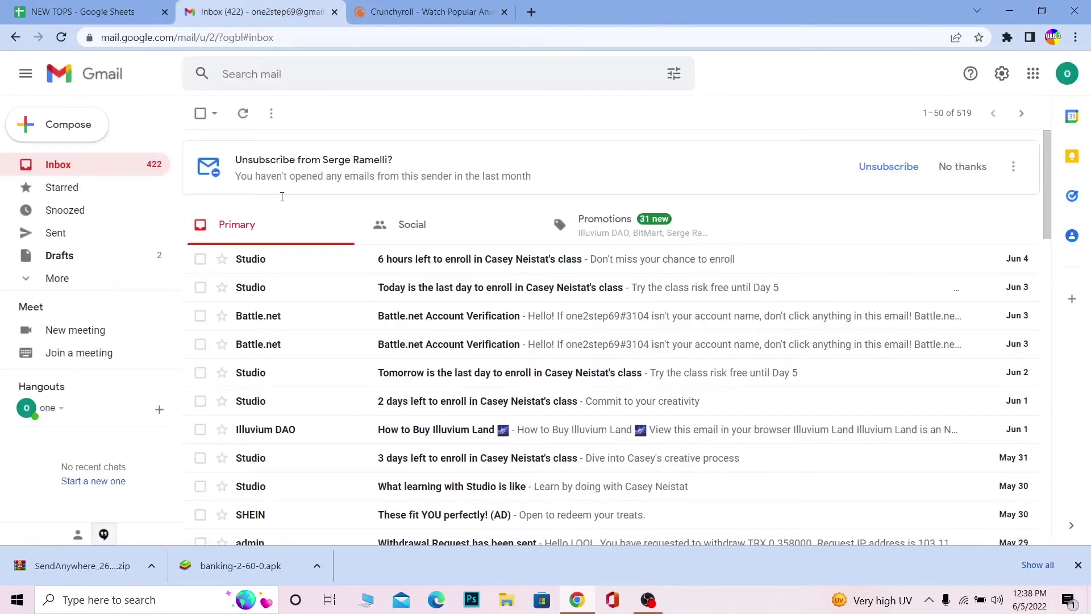
left_click(446, 11)
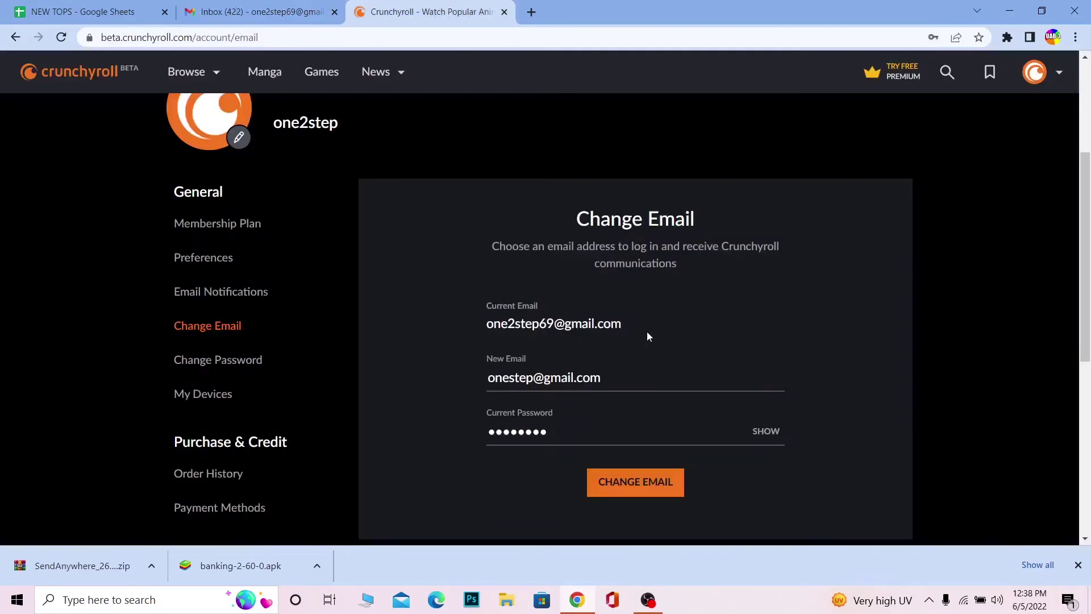
Review the entered email and password, then return to the Crunchyroll home page via the logo.
double_click(612, 379)
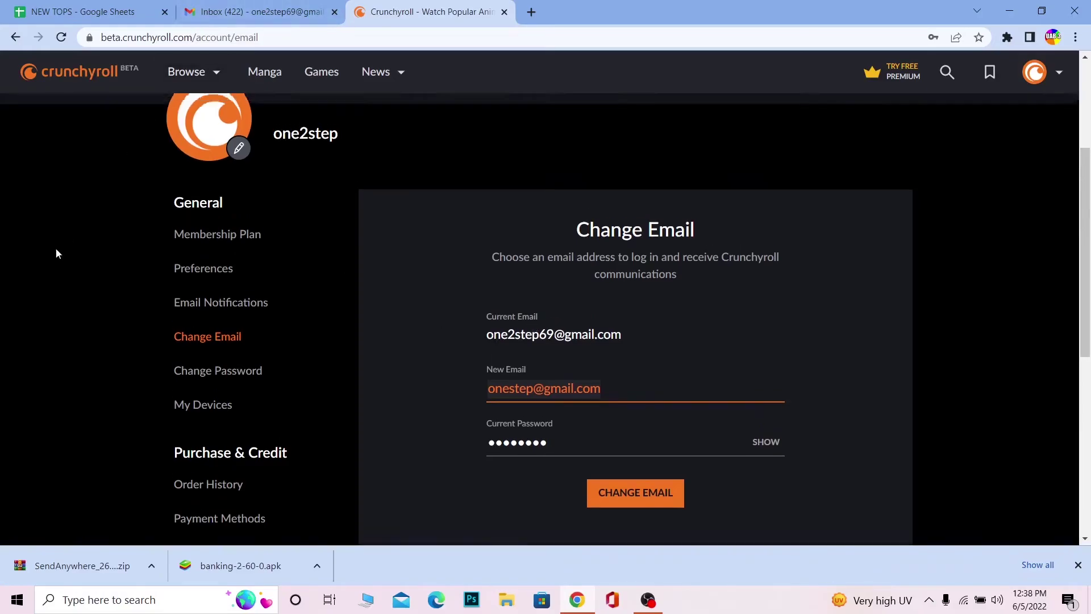
scroll(346, 267, "up", 3)
scroll(412, 398, "down", 4)
scroll(412, 399, "down", 2)
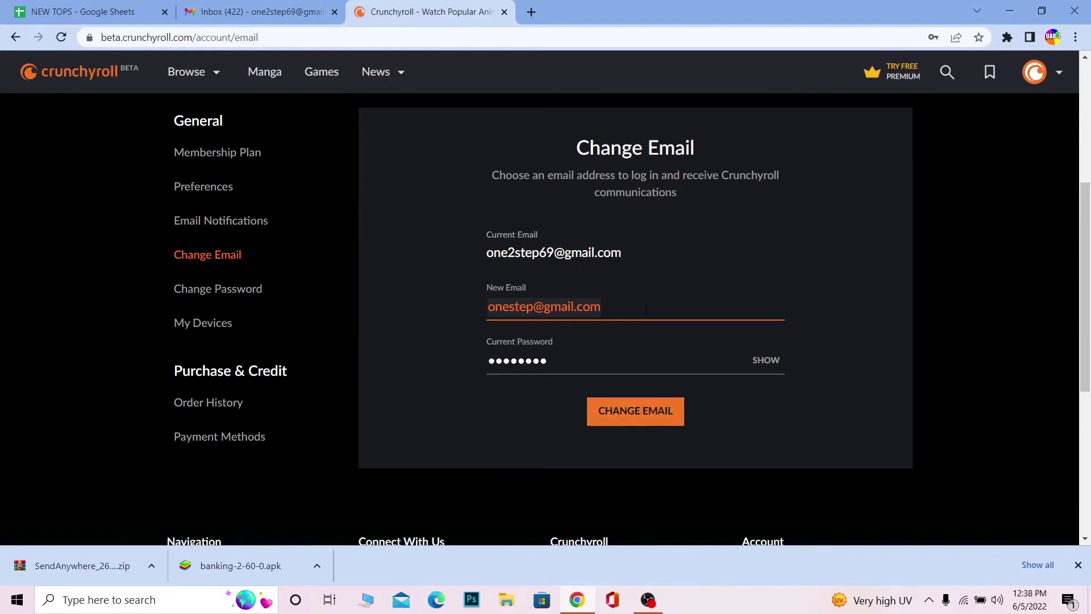
left_click(566, 362)
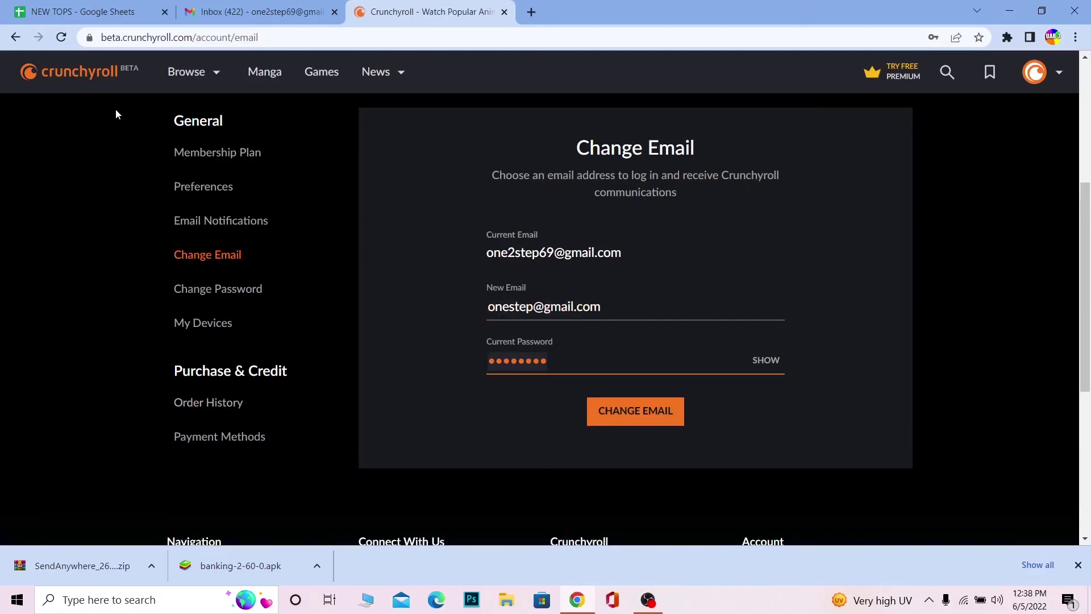
left_click(77, 71)
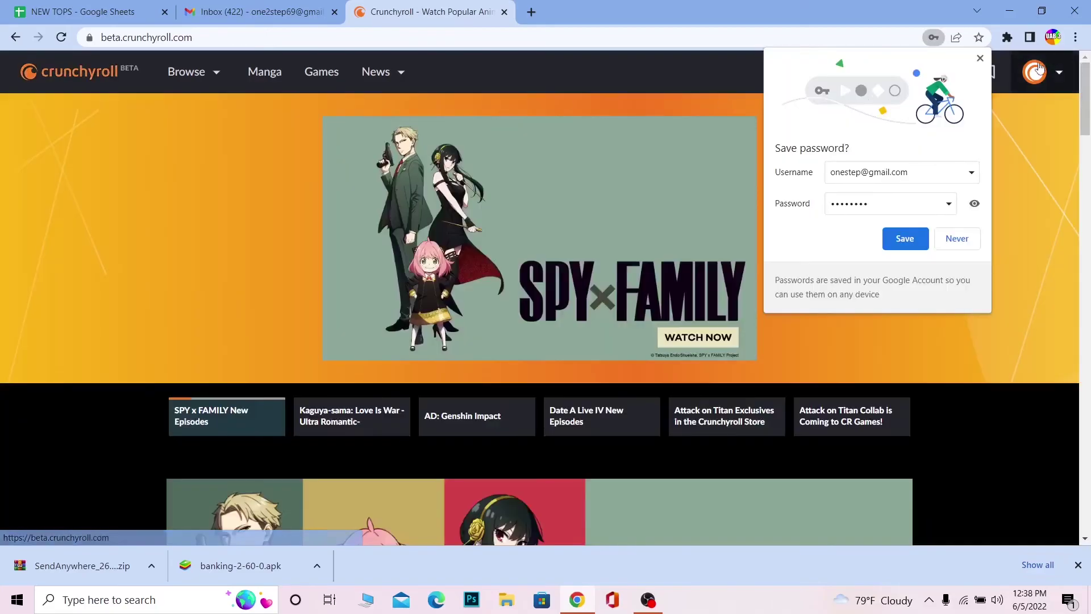
Dismiss Chrome's 'Save password?' popup.
left_click(979, 58)
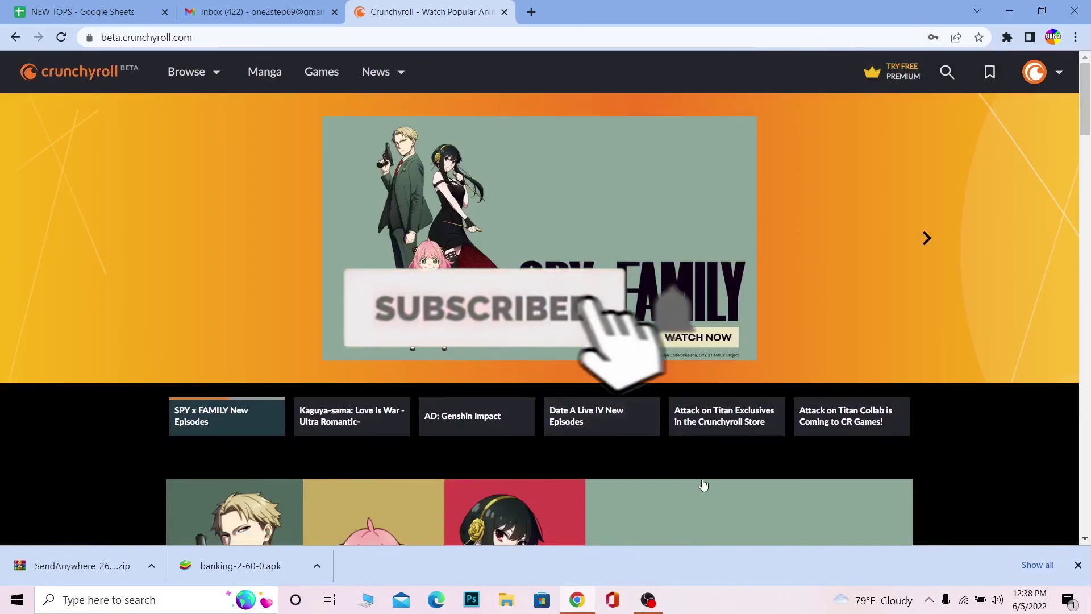
scroll(674, 457, "down", 2)
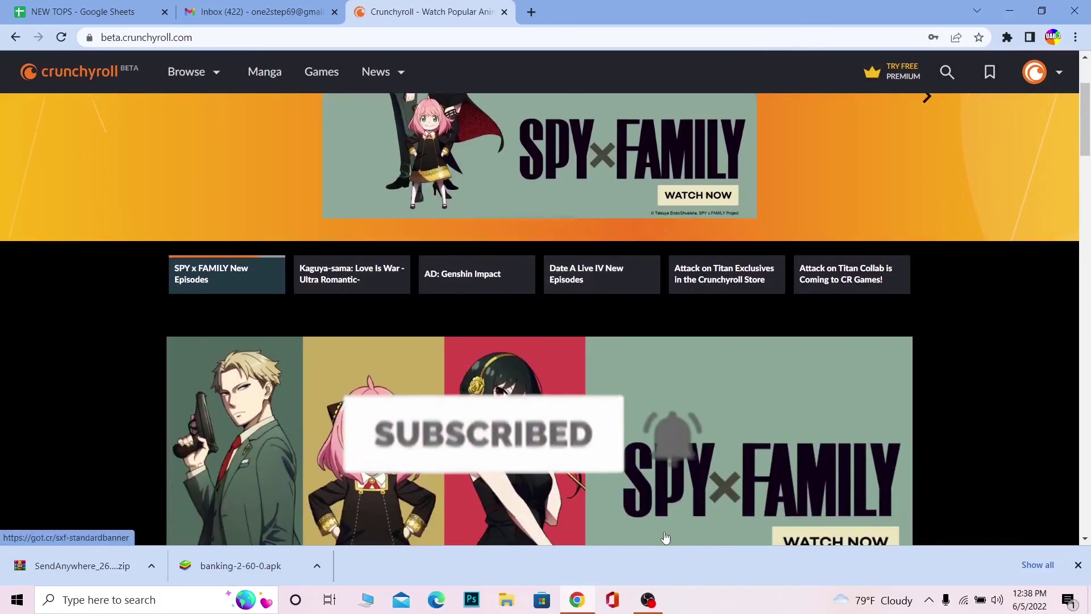